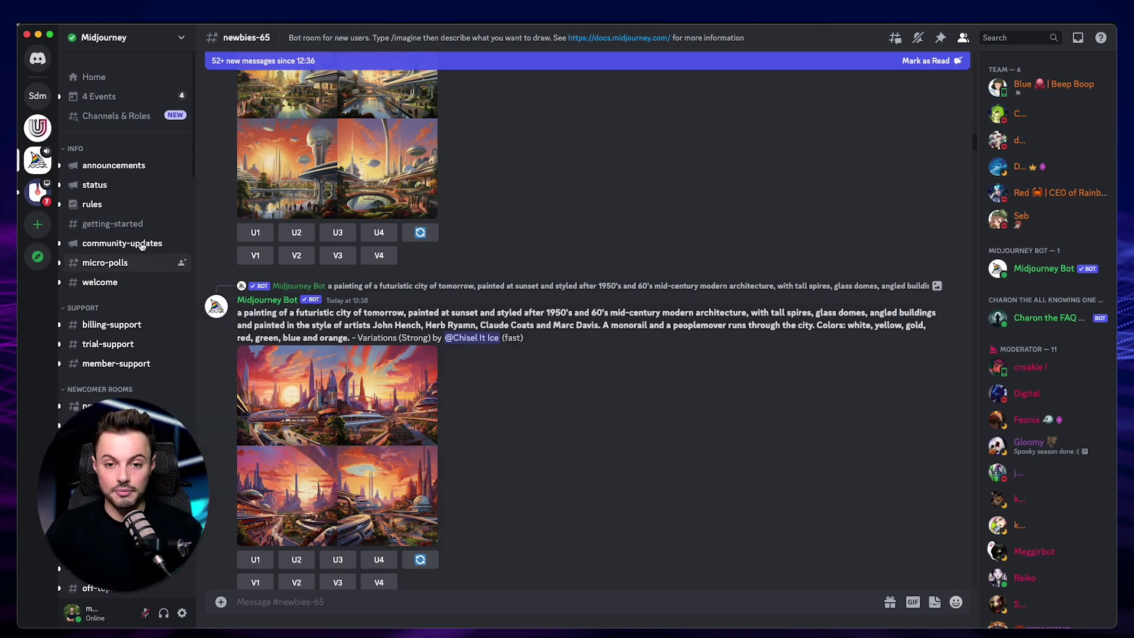
Step: Show the personal Discord server's website-design channel and open Undercover AI's Website Design tool in the browser
{"action": "left_click", "coordinate": [37, 96]}
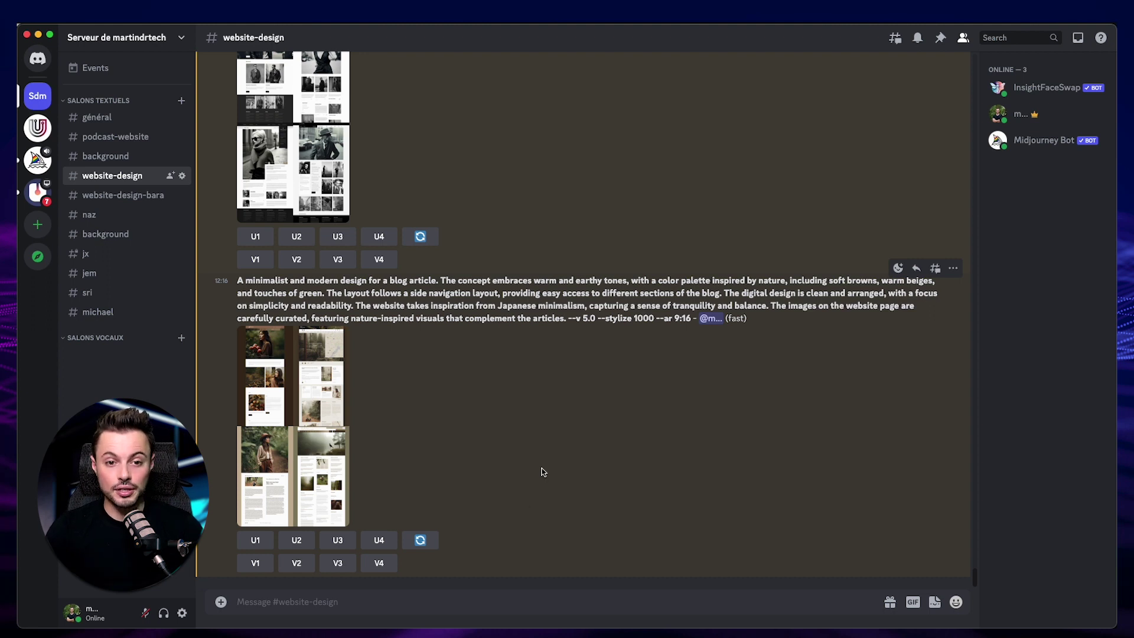
{"action": "key", "text": "super+Tab"}
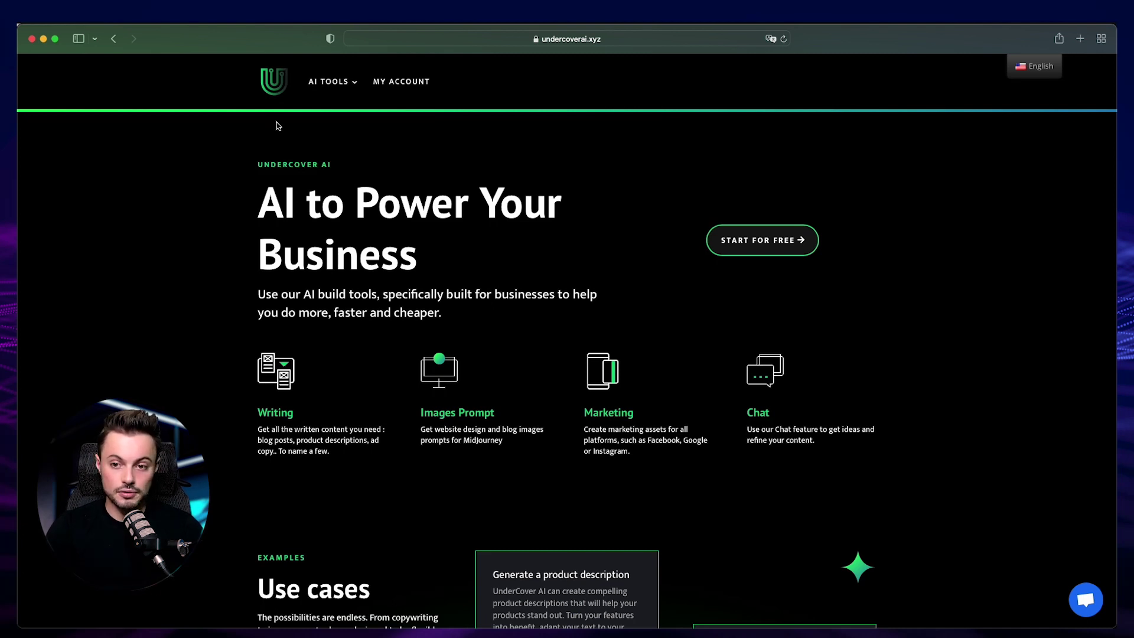
{"action": "left_click", "coordinate": [331, 82]}
{"action": "mouse_move", "coordinate": [383, 174]}
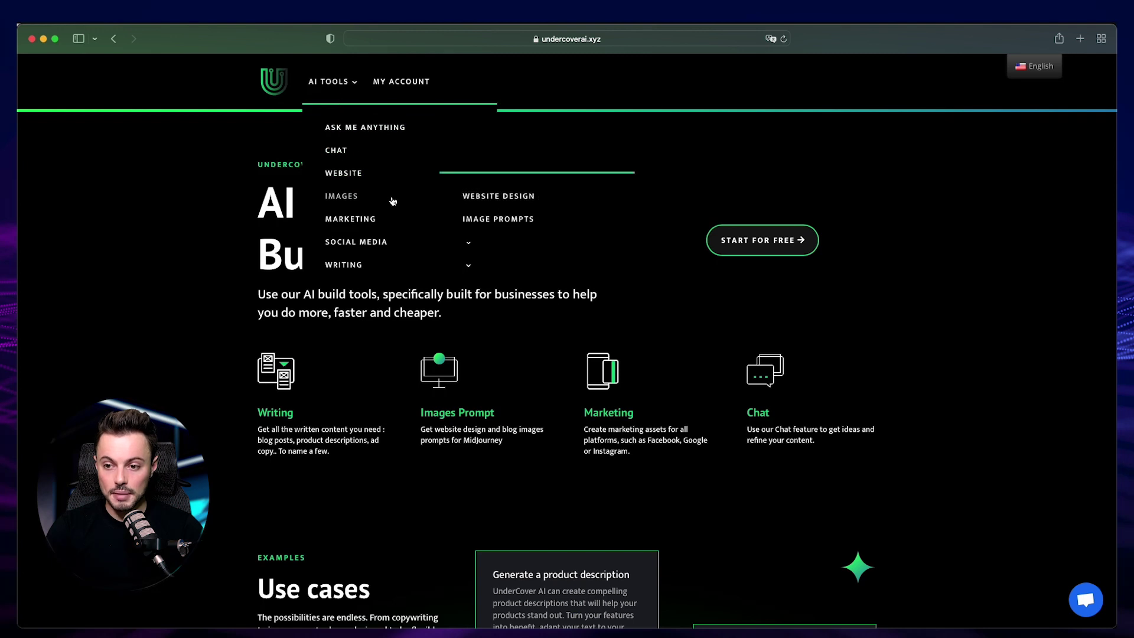
{"action": "left_click", "coordinate": [514, 194]}
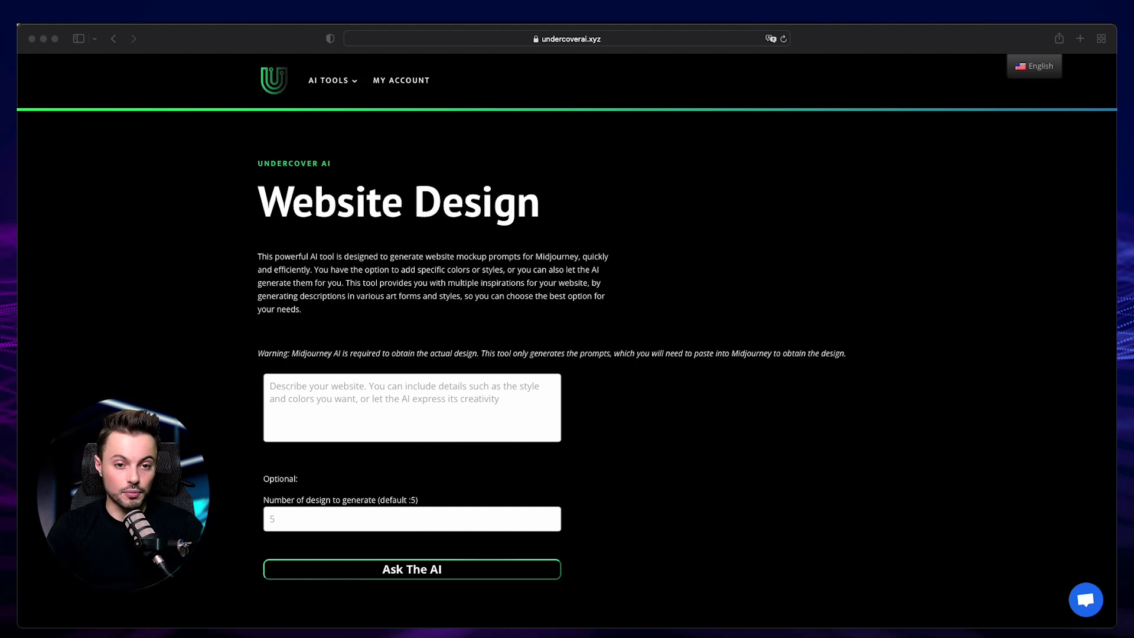
Step: Describe the website as "Online store selling shoes, using blue and red colors, in a futuristic style"
{"action": "left_click", "coordinate": [290, 393]}
{"action": "type", "text": "online store selling shoes"}
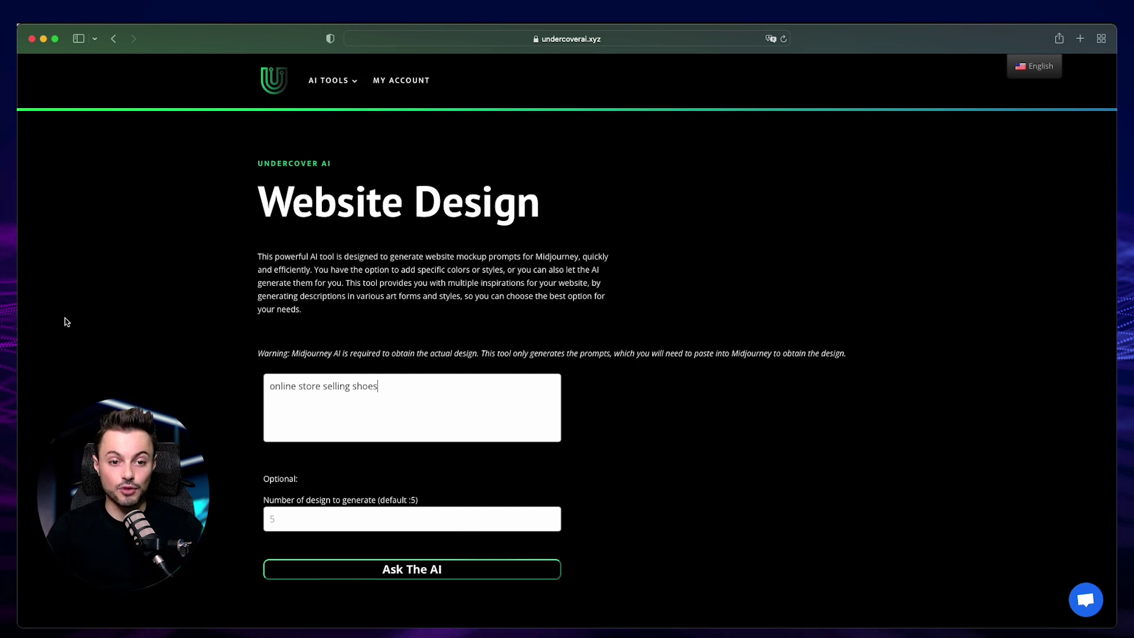
{"action": "type", "text": "Online store selling shoes, using blue and red colors, in a futuristic style"}
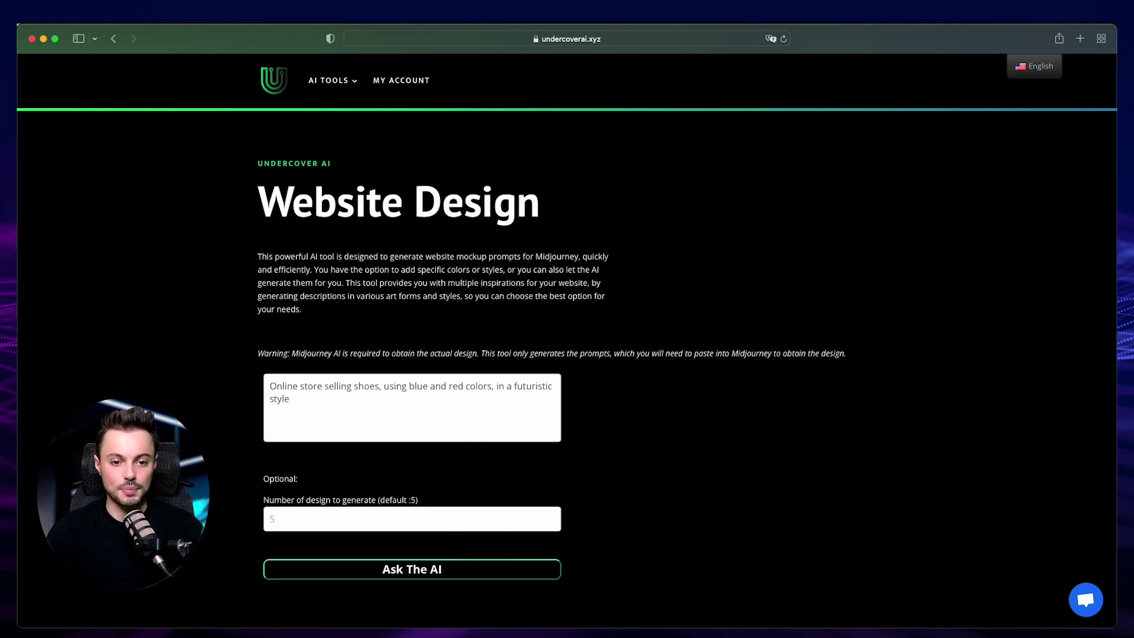
Step: Shorten the website description to "Online store selling shoes" and generate the design prompts with the default number of designs
{"action": "left_click", "coordinate": [398, 397]}
{"action": "type", "text": "Online store selling shoes"}
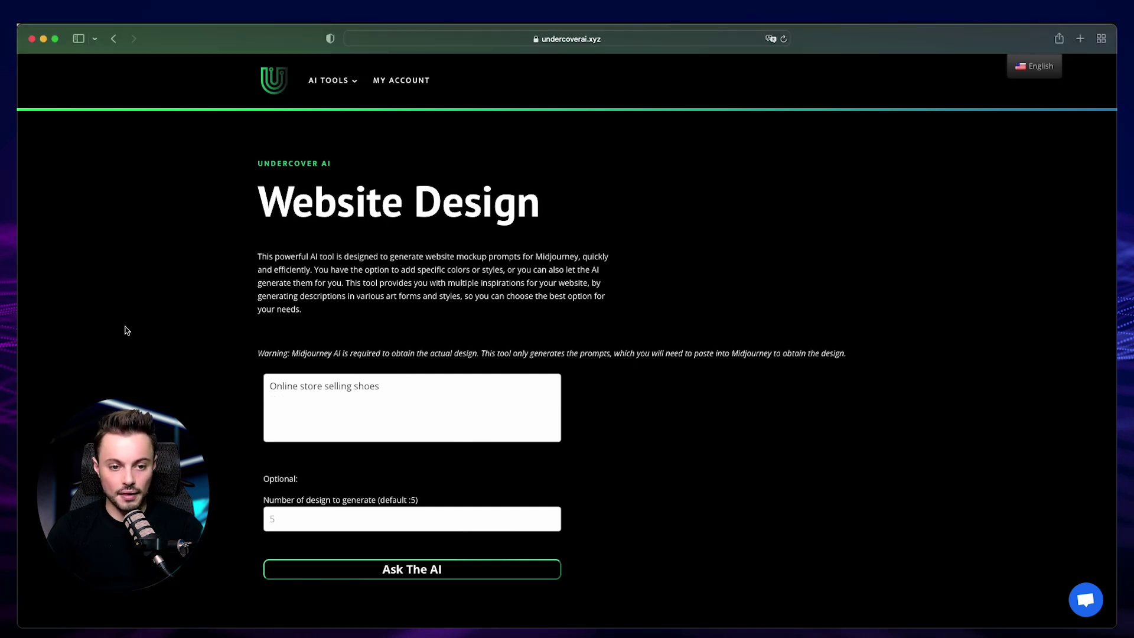
{"action": "left_click", "coordinate": [364, 570]}
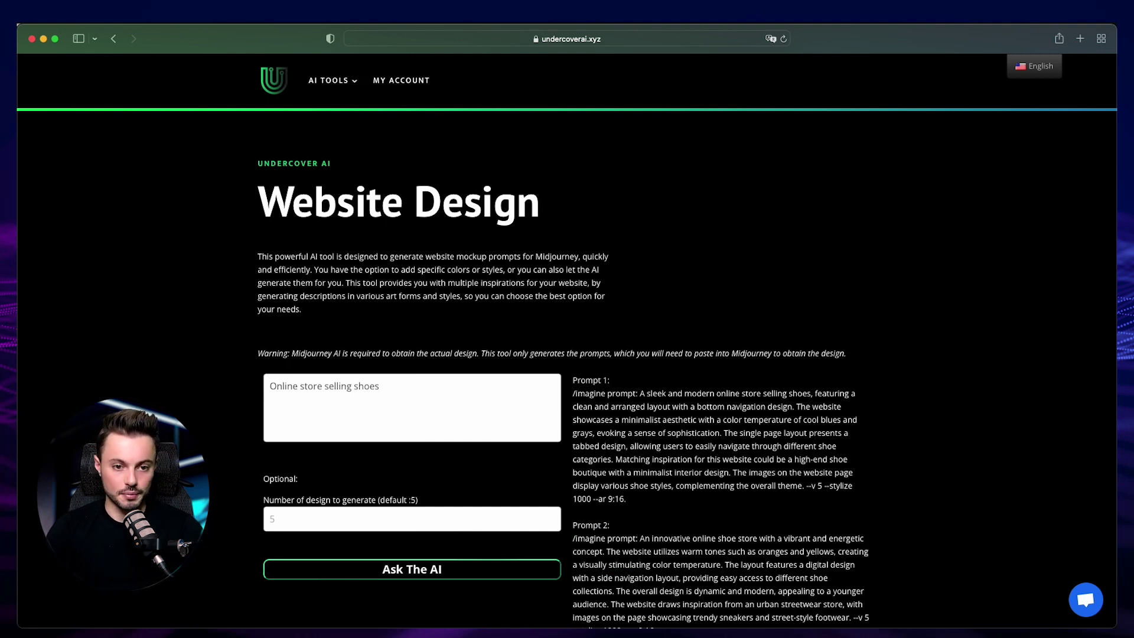
Step: Examine Prompt 1, highlighting its bottom navigation wording and the closing version, stylize and aspect-ratio parameters
{"action": "scroll", "coordinate": [605, 362], "scroll_direction": "down", "scroll_amount": 1}
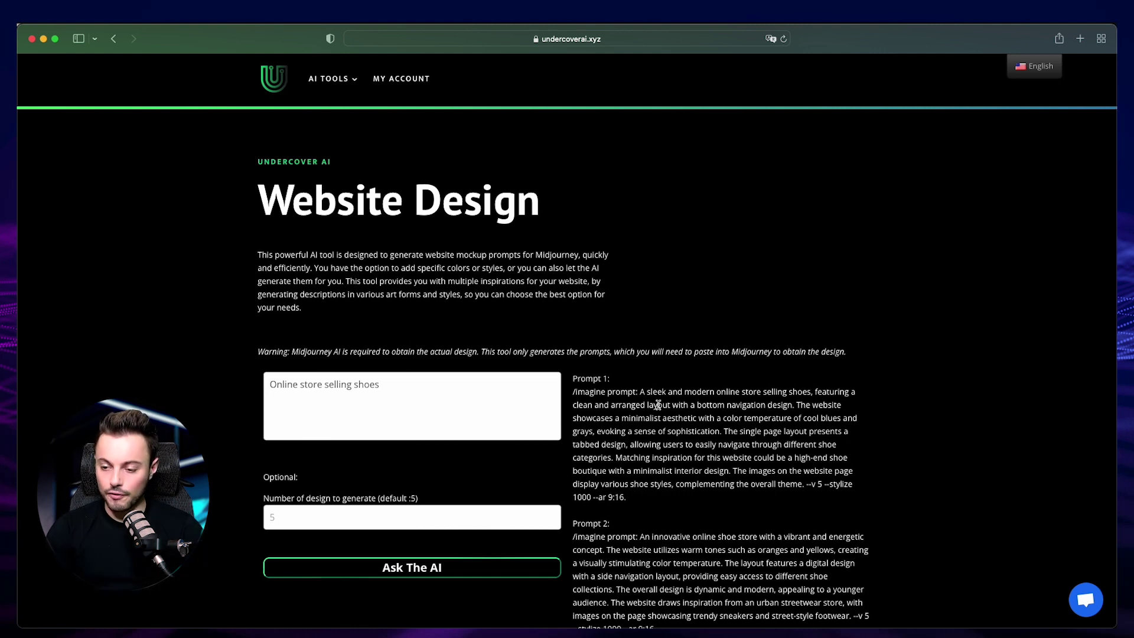
{"action": "left_click_drag", "start_coordinate": [646, 392], "coordinate": [793, 405]}
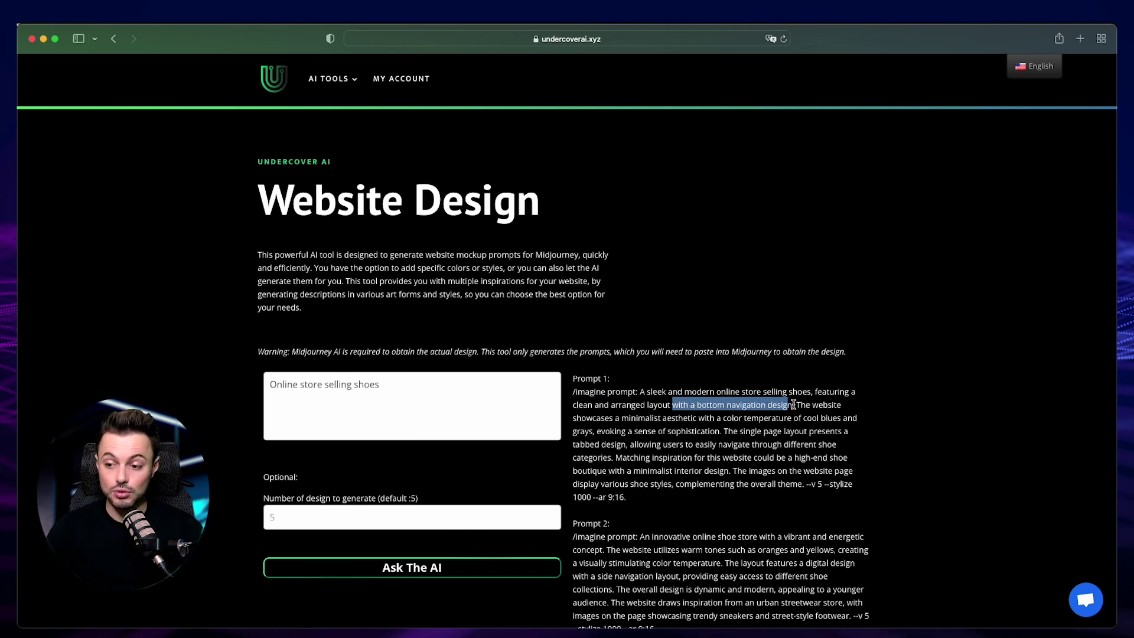
{"action": "left_click", "coordinate": [807, 493]}
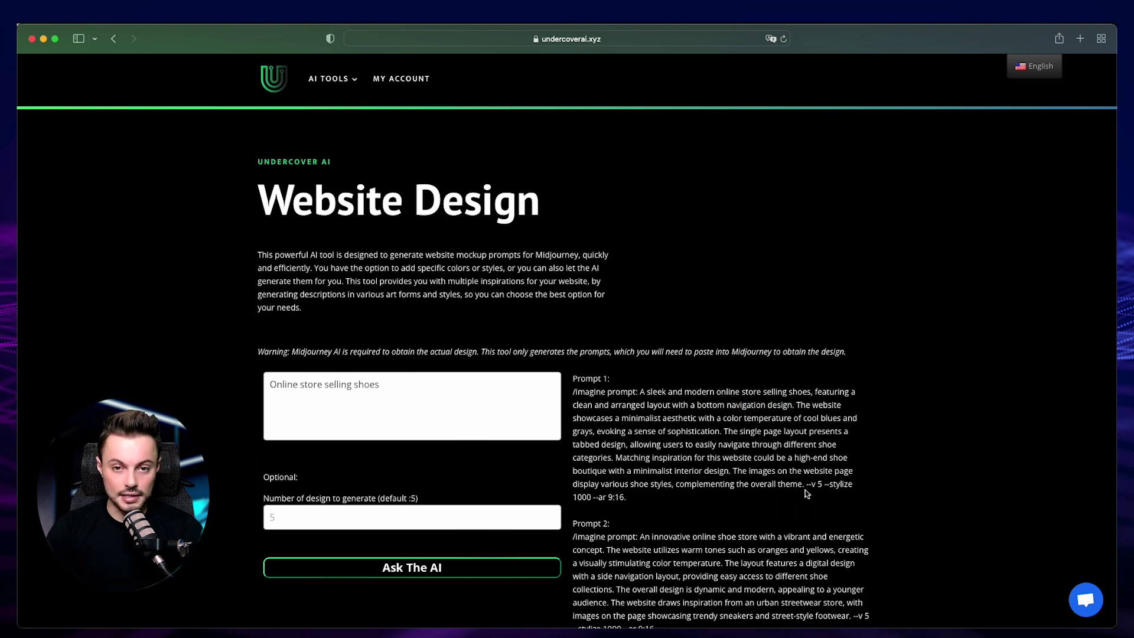
{"action": "left_click_drag", "start_coordinate": [806, 482], "coordinate": [624, 497]}
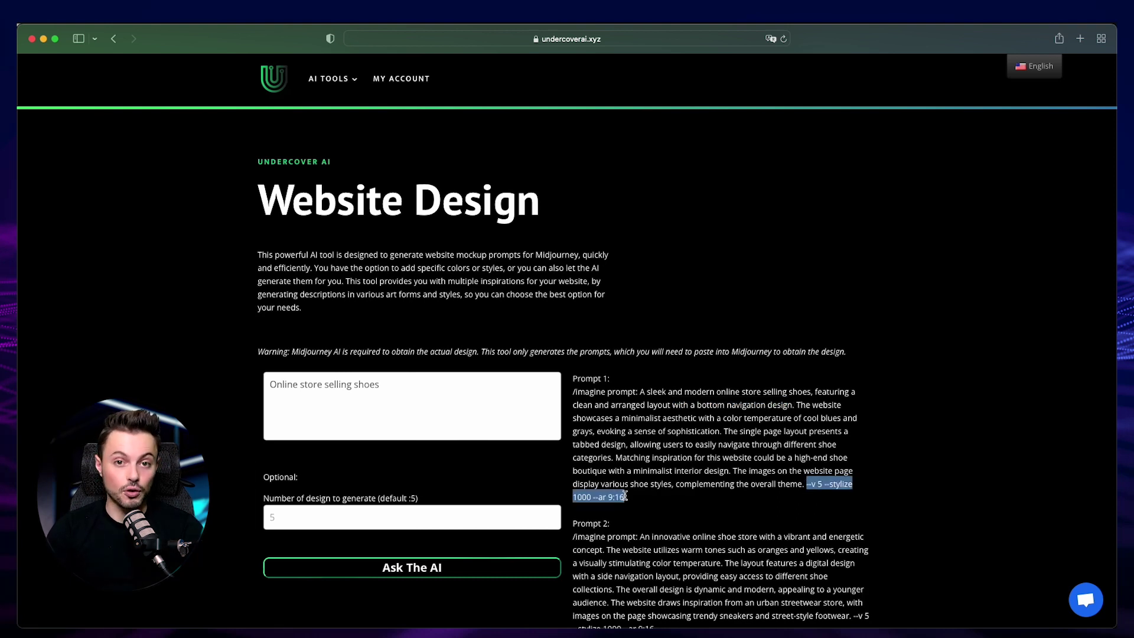
{"action": "left_click", "coordinate": [625, 426]}
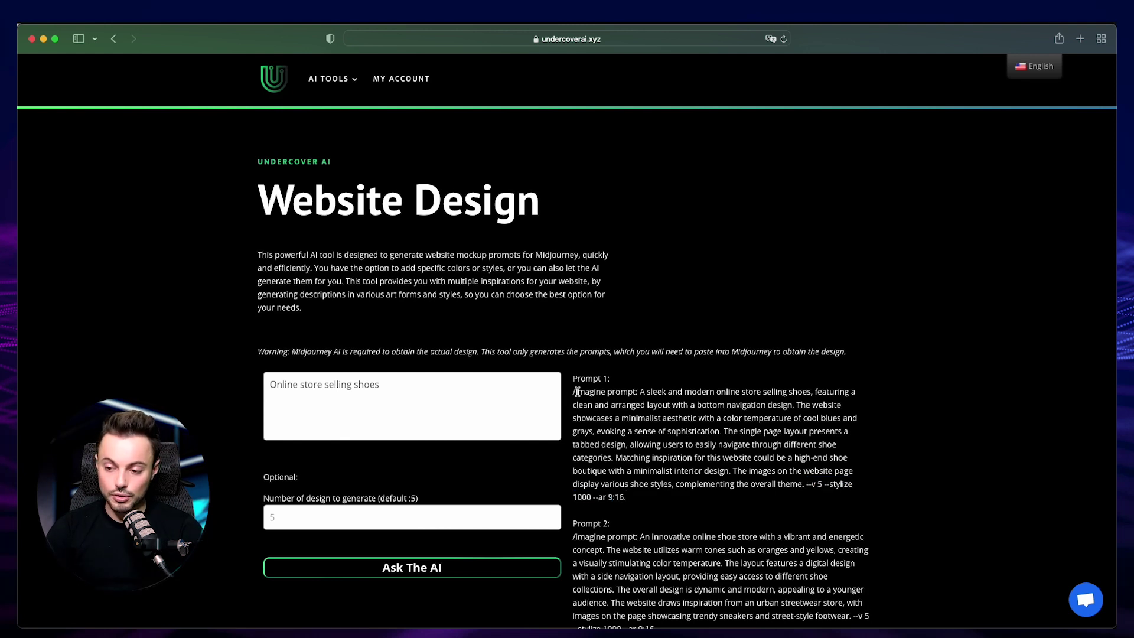
Step: Copy Prompt 1 without its label, run it with Midjourney in the Discord website-design channel, and enlarge the generated image grid
{"action": "left_click_drag", "start_coordinate": [572, 391], "coordinate": [624, 492]}
{"action": "key", "text": "super+c"}
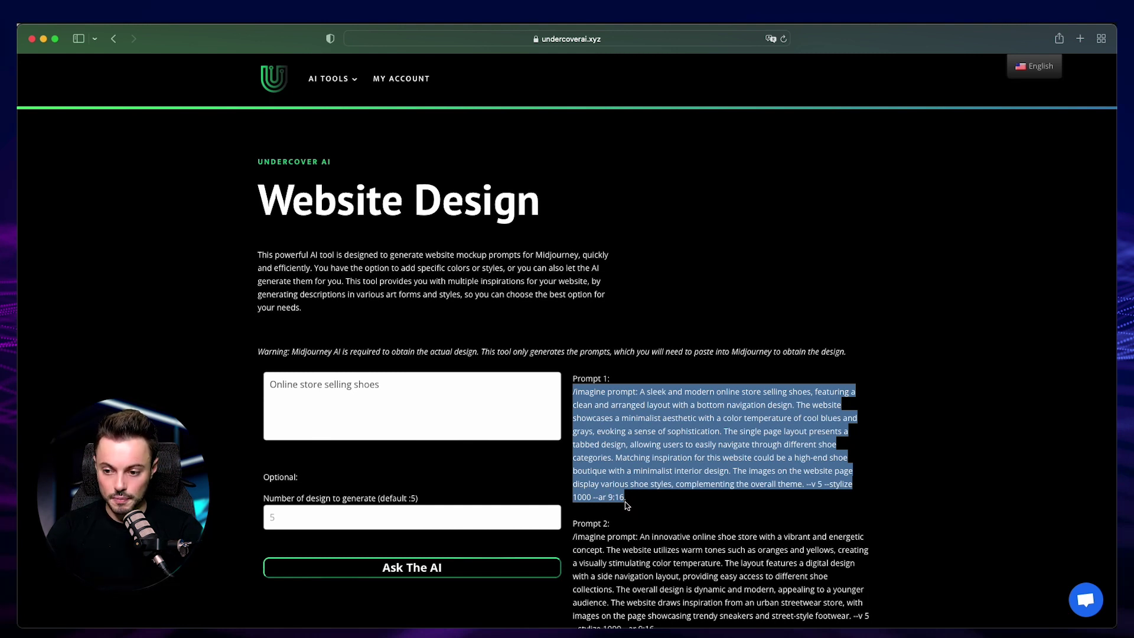
{"action": "key", "text": "super+Tab"}
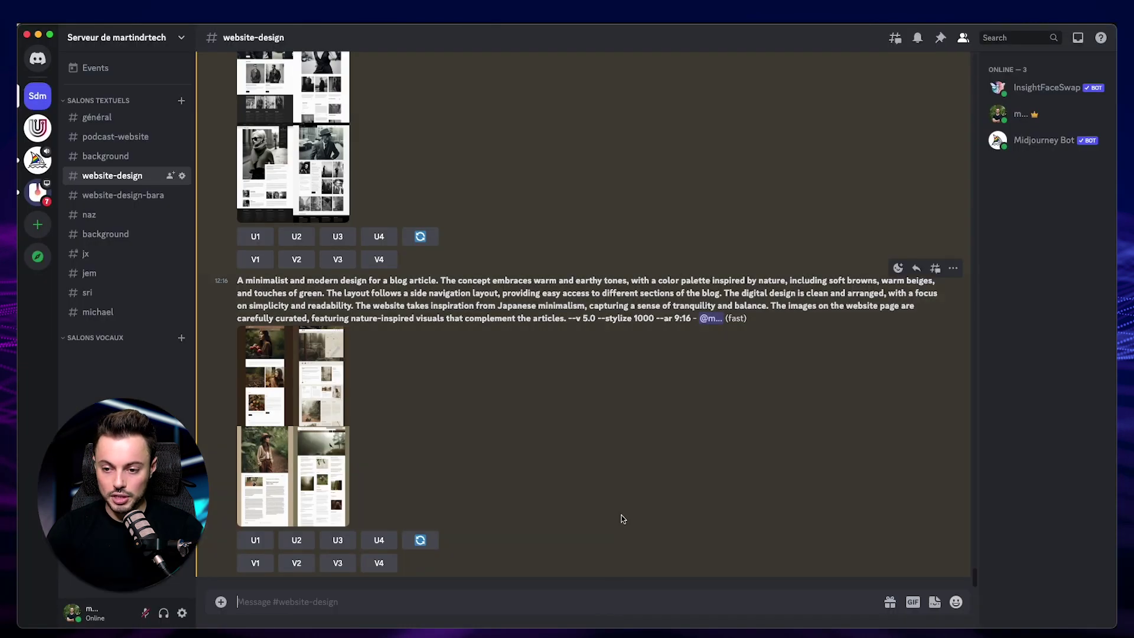
{"action": "key", "text": "super+v"}
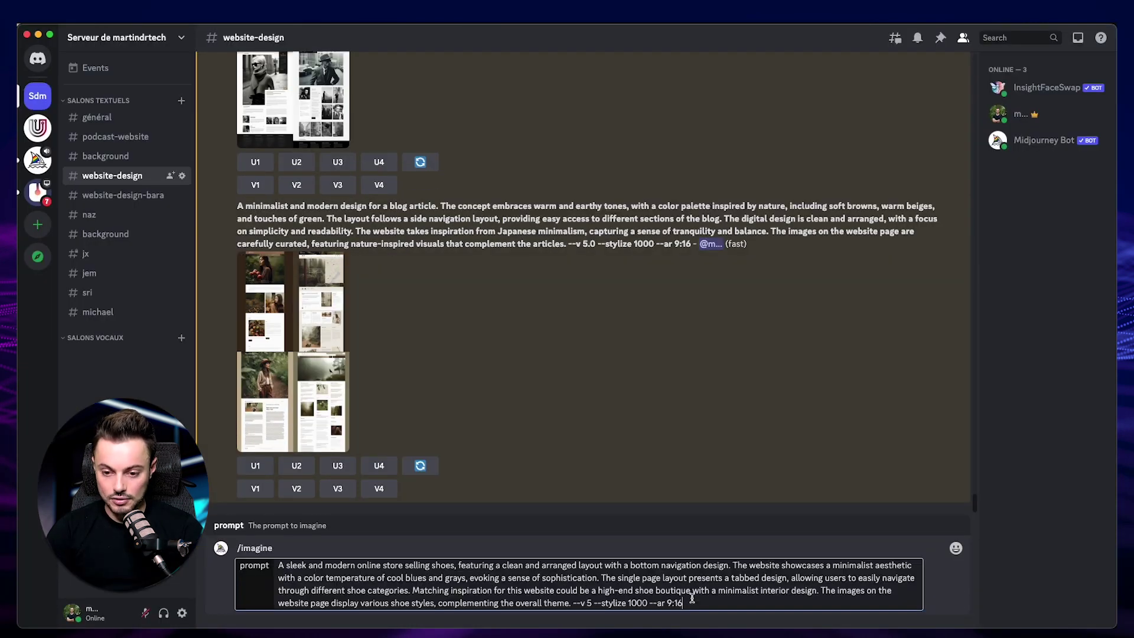
{"action": "key", "text": "Return"}
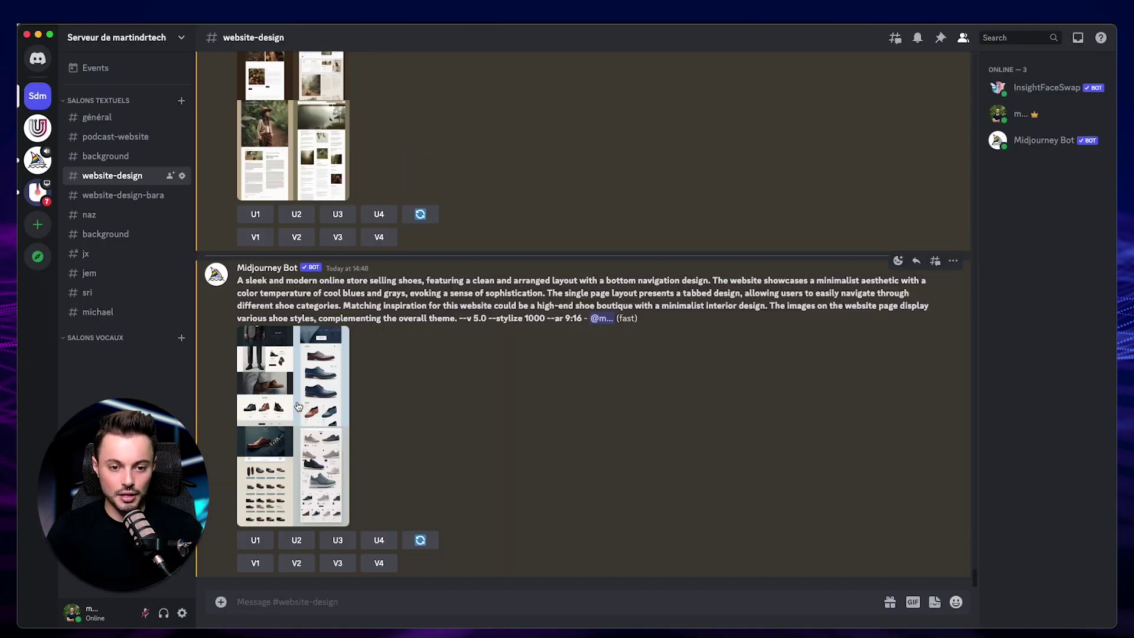
{"action": "left_click", "coordinate": [325, 413]}
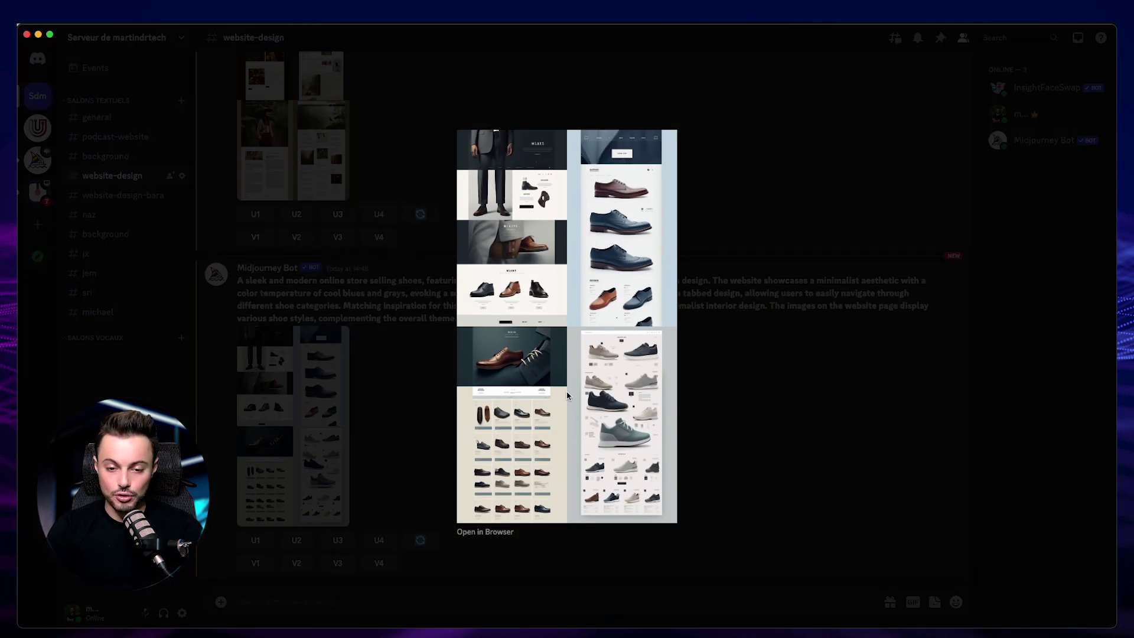
Step: Back in the browser, review the other prompts and generate new ones for "Online store selling shoes, using dark blue and white"
{"action": "key", "text": "super+Tab"}
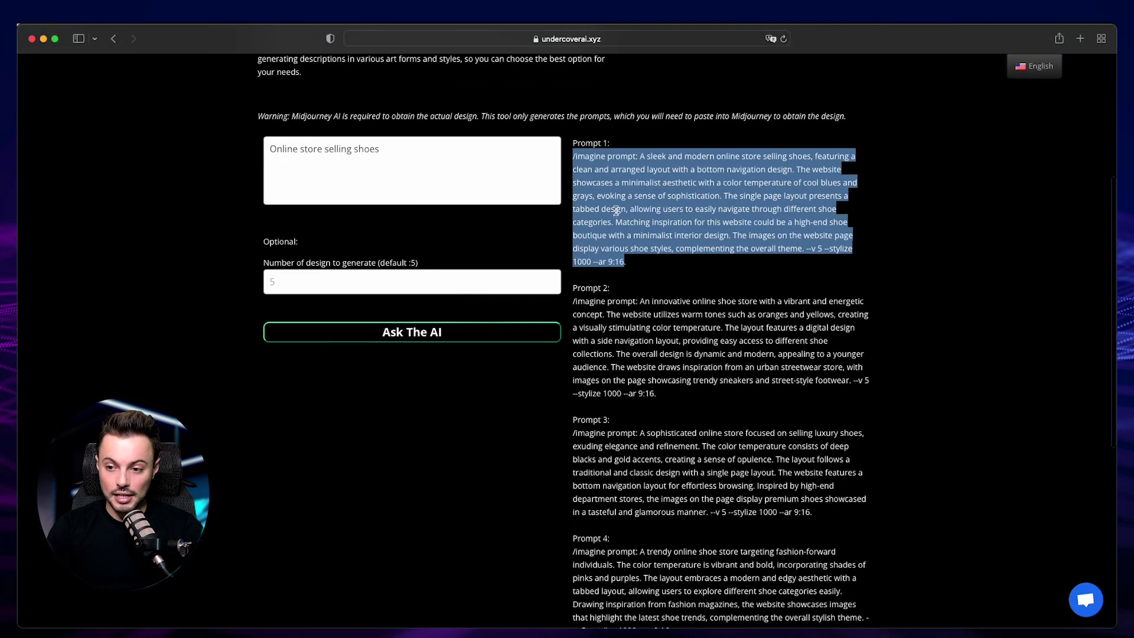
{"action": "scroll", "coordinate": [615, 215], "scroll_direction": "down", "scroll_amount": 3}
{"action": "scroll", "coordinate": [626, 237], "scroll_direction": "down", "scroll_amount": 2}
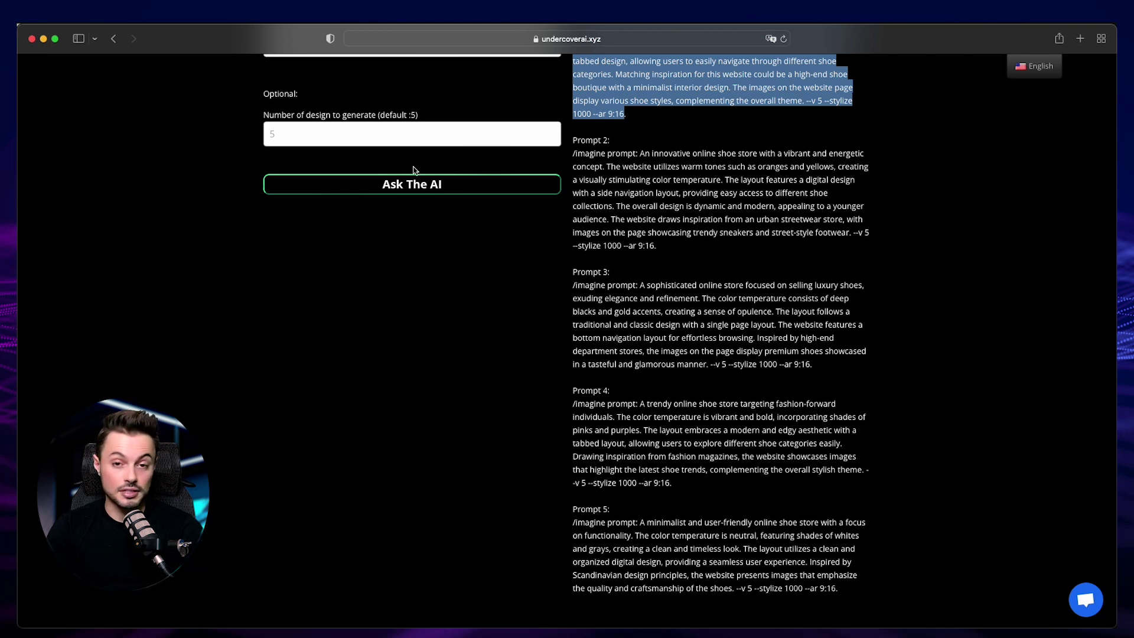
{"action": "scroll", "coordinate": [413, 170], "scroll_direction": "up", "scroll_amount": 7}
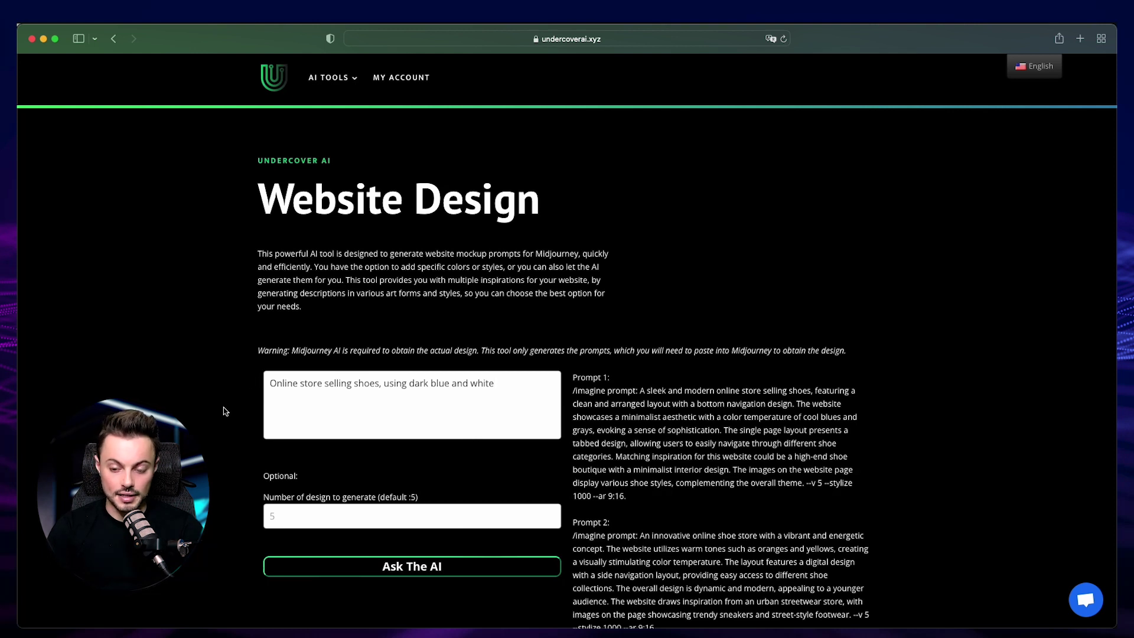
{"action": "left_click", "coordinate": [275, 565]}
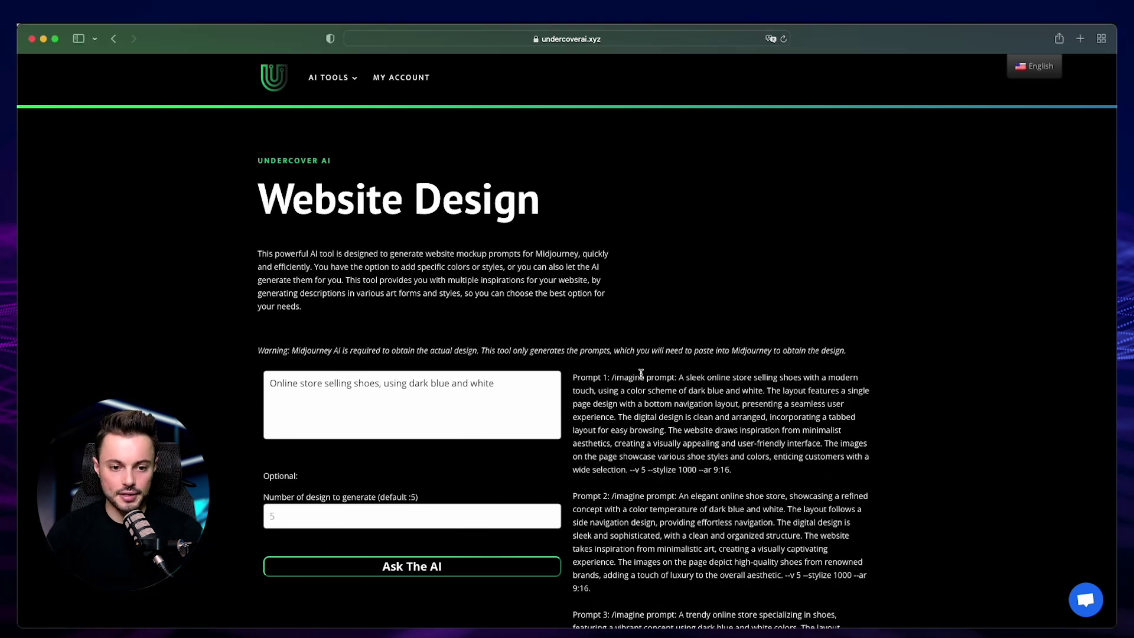
Step: Run the dark blue and white Prompt 1 with Midjourney in Discord and view the generated shoe store designs enlarged
{"action": "triple_click", "coordinate": [608, 389]}
{"action": "key", "text": "super+c"}
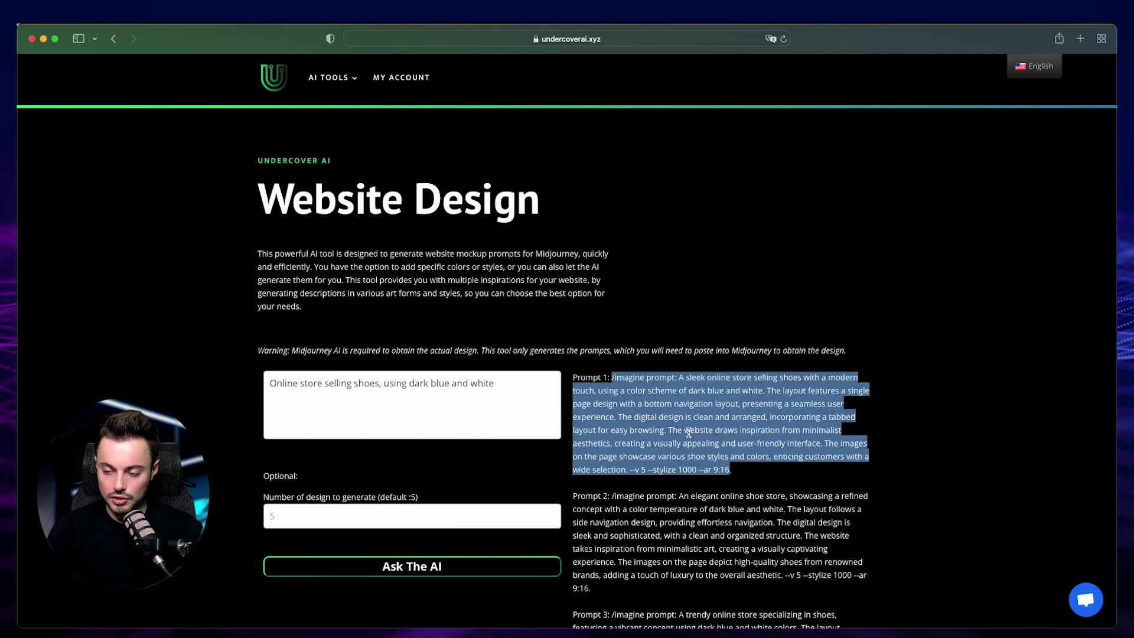
{"action": "key", "text": "super+Tab"}
{"action": "key", "text": "super+v"}
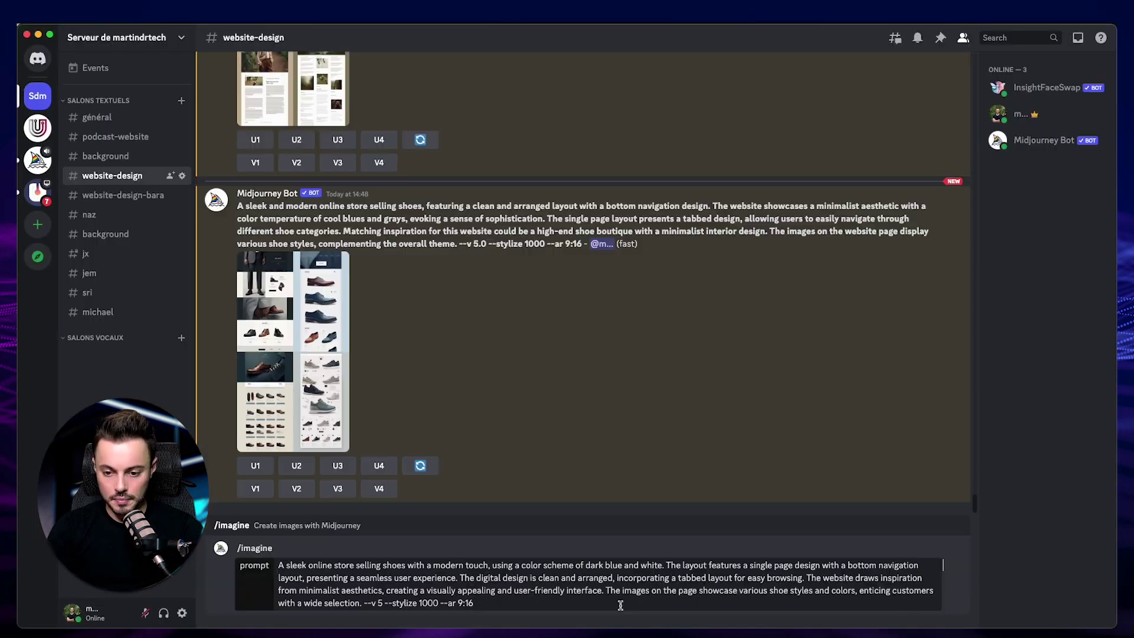
{"action": "key", "text": "Return"}
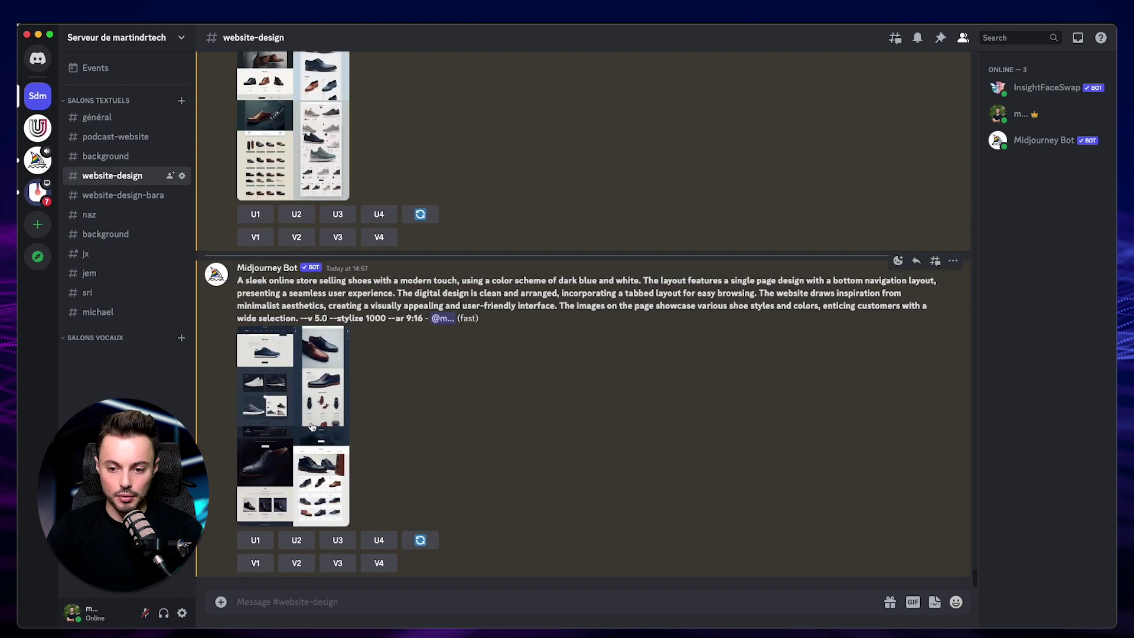
{"action": "left_click", "coordinate": [297, 425]}
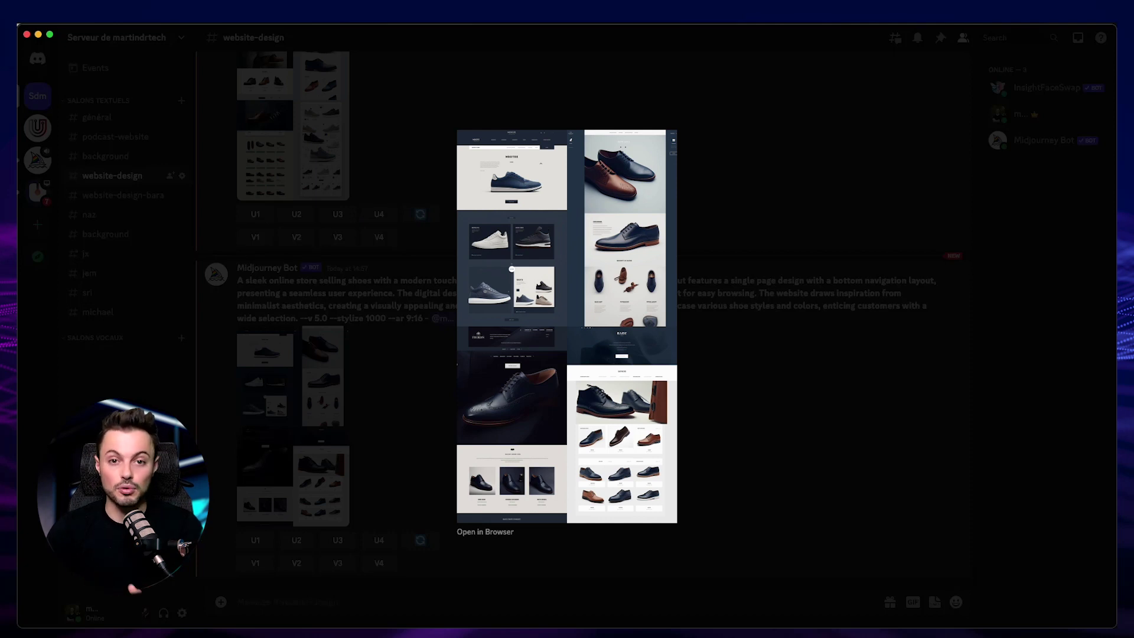
{"action": "left_click", "coordinate": [463, 527]}
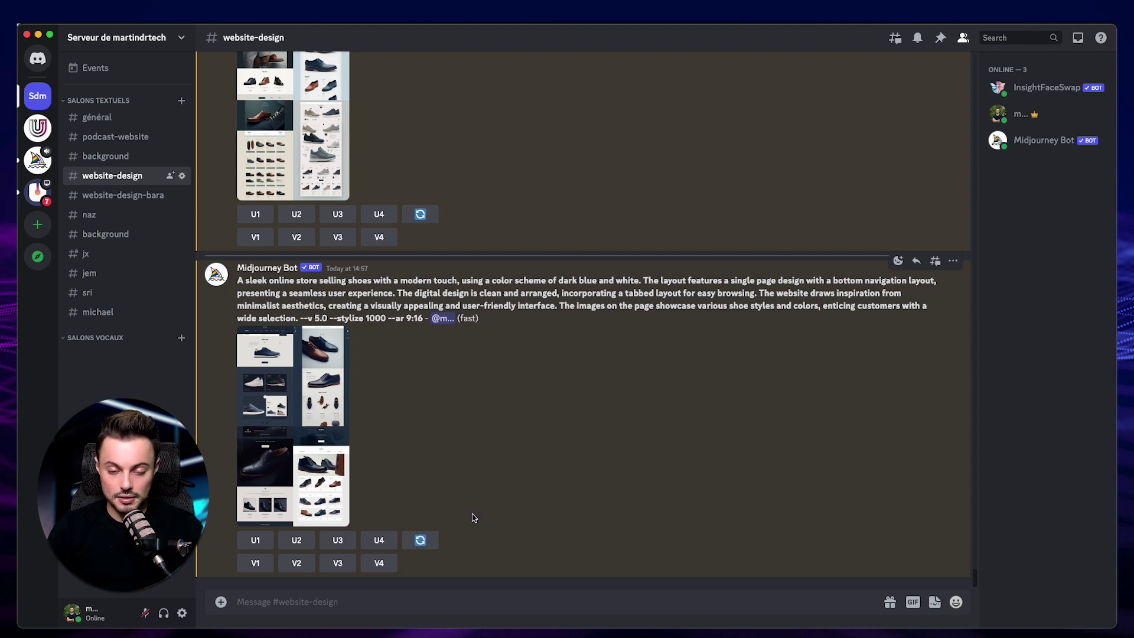
Step: In the browser, generate prompts for "Online store selling make up, colors are black, white and pink, and the style is futuristic."
{"action": "key", "text": "super+Tab"}
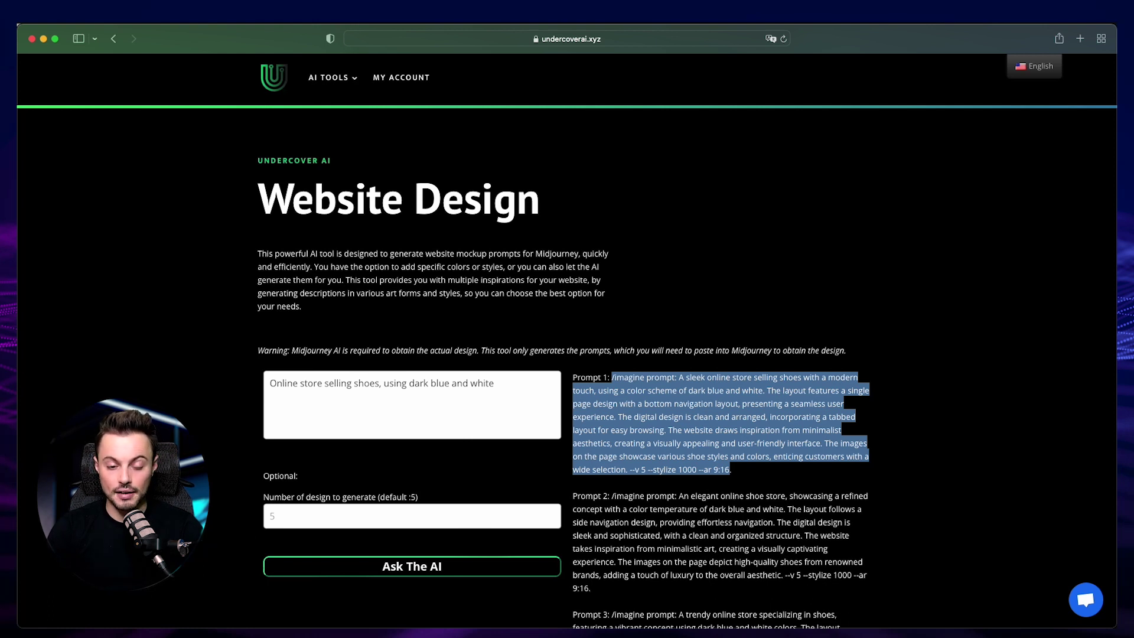
{"action": "key", "text": "super+Tab"}
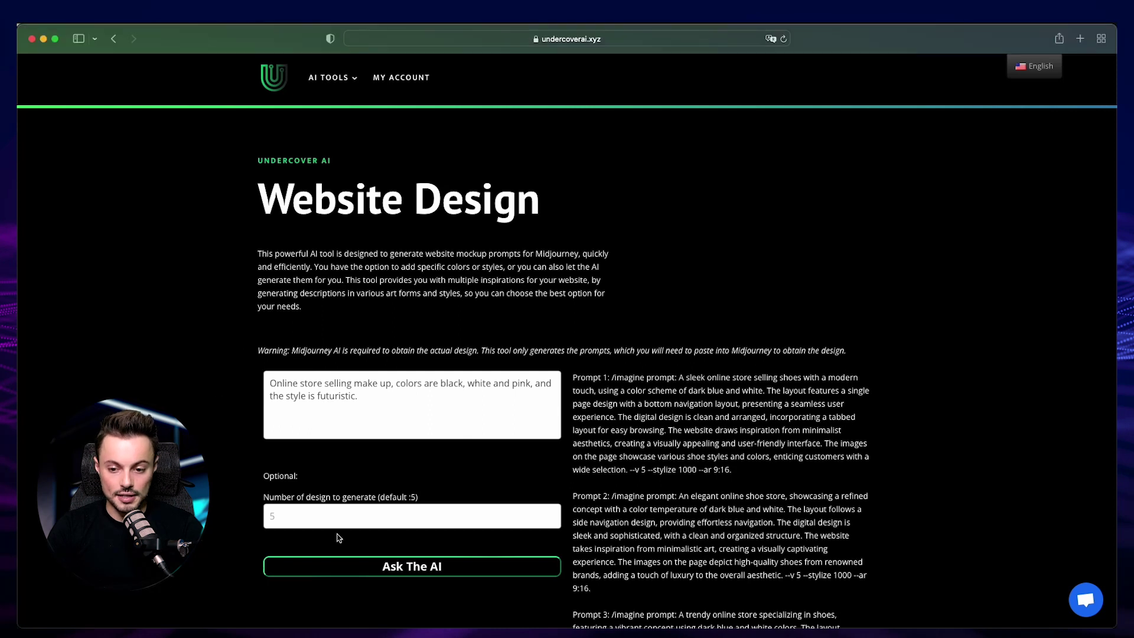
{"action": "left_click", "coordinate": [419, 567]}
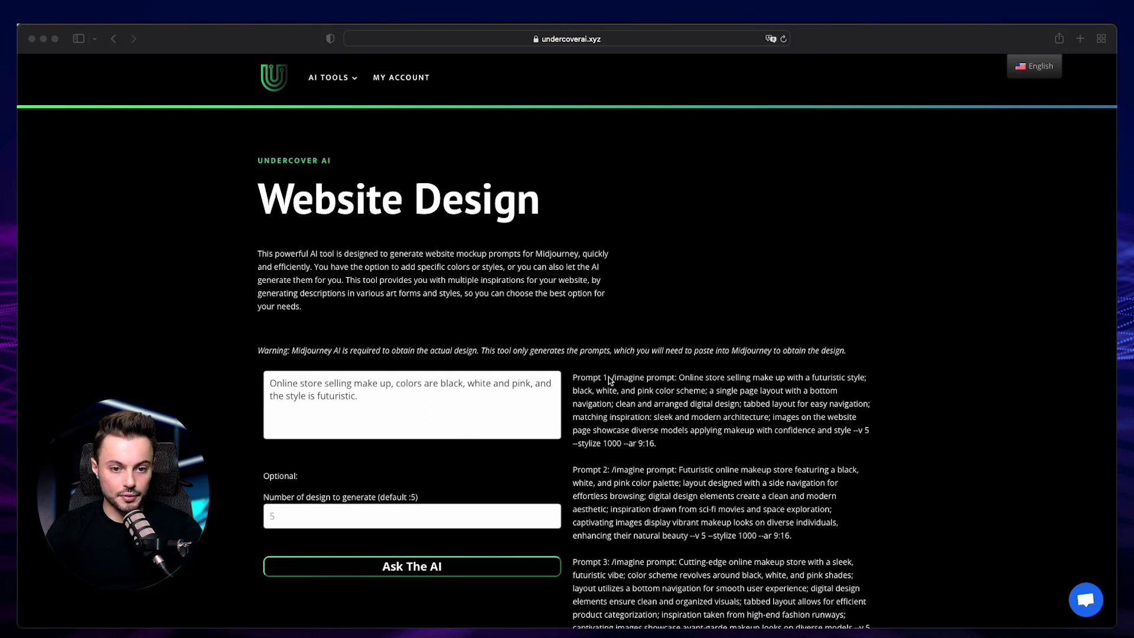
Step: Copy the make-up store's Prompt 1, run it with Midjourney in Discord, and view the generated designs enlarged
{"action": "left_click", "coordinate": [610, 379]}
{"action": "left_click_drag", "start_coordinate": [612, 377], "coordinate": [656, 436]}
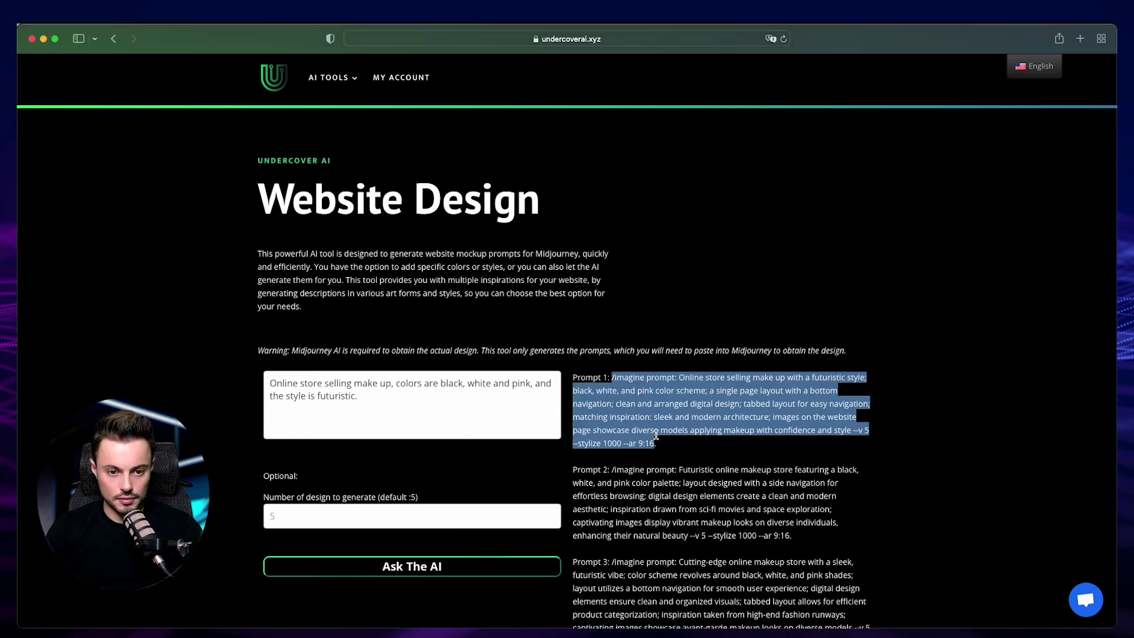
{"action": "key", "text": "super+c"}
{"action": "key", "text": "super+Tab"}
{"action": "left_click", "coordinate": [500, 601]}
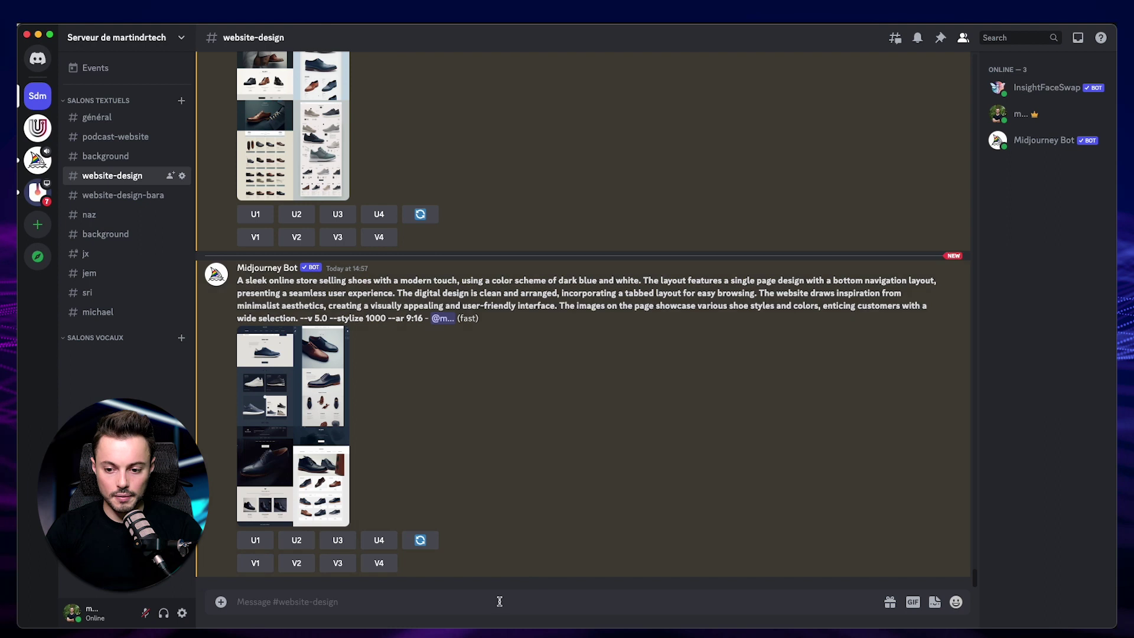
{"action": "key", "text": "super+v"}
{"action": "key", "text": "Return"}
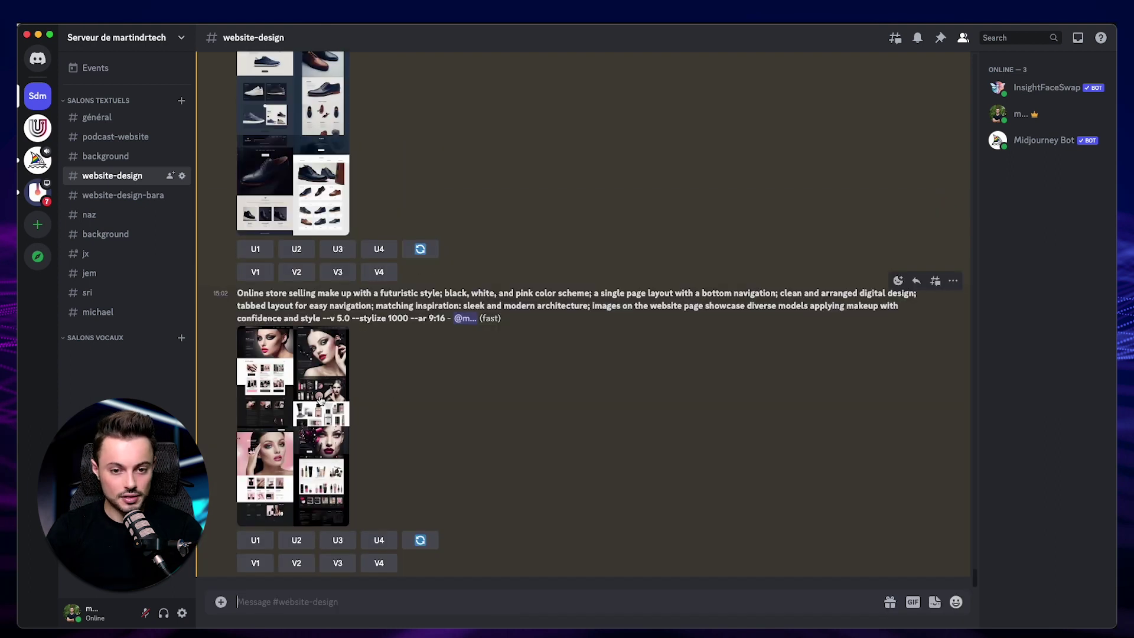
{"action": "left_click", "coordinate": [320, 401]}
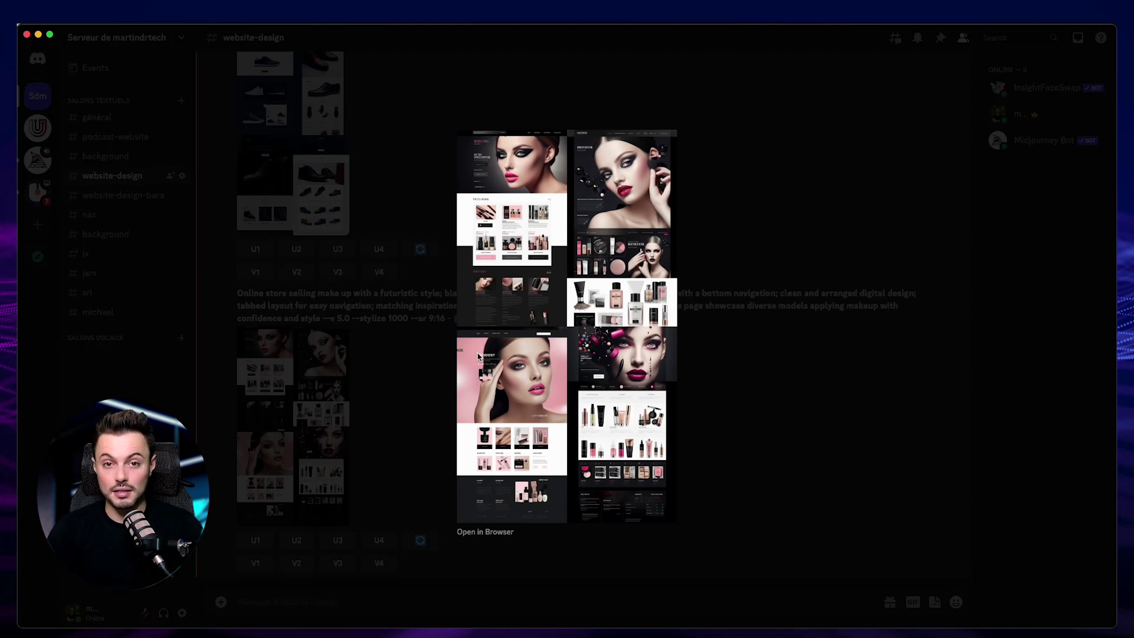
{"action": "left_click", "coordinate": [401, 353]}
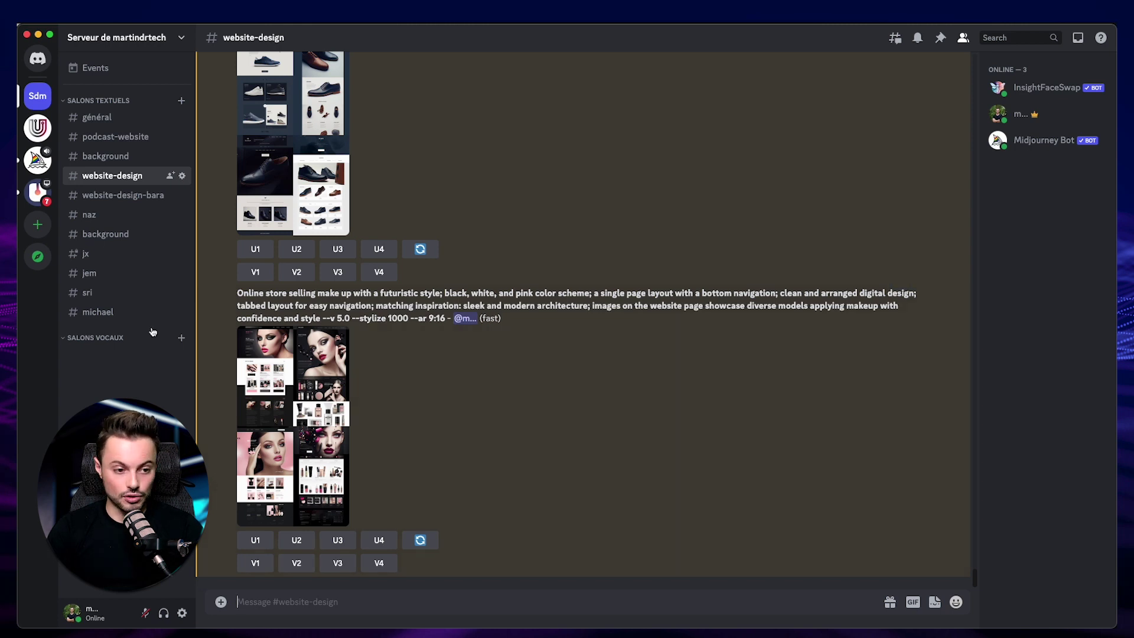
Step: In the browser, replace the website description with "a product page for an online store selling shoes" and generate its prompts
{"action": "key", "text": "super+Tab"}
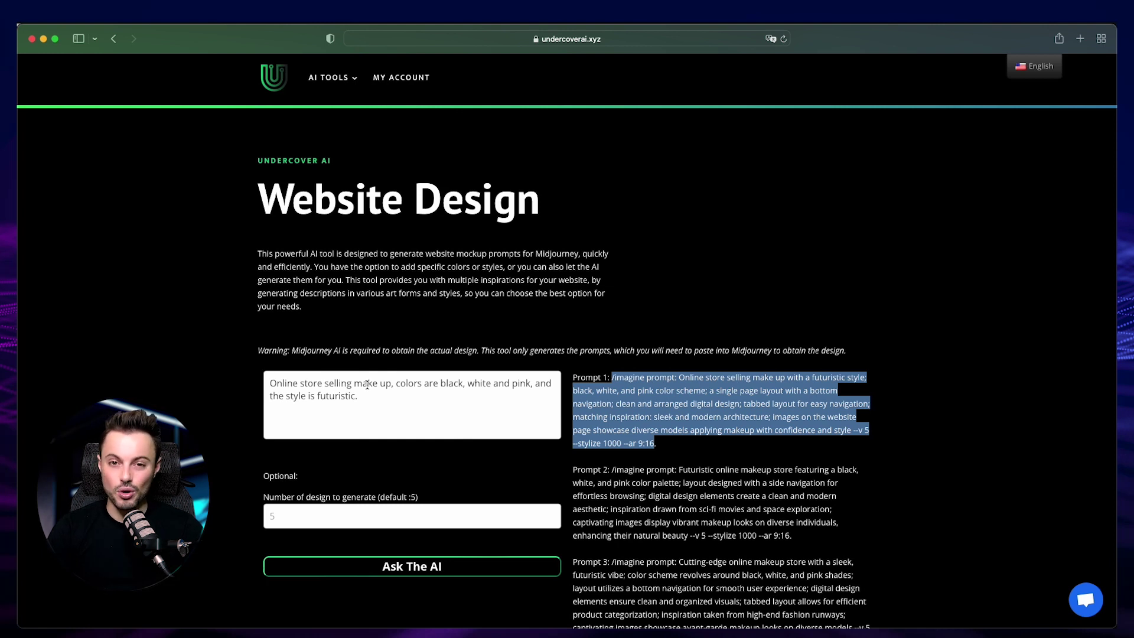
{"action": "key", "text": "super+Tab"}
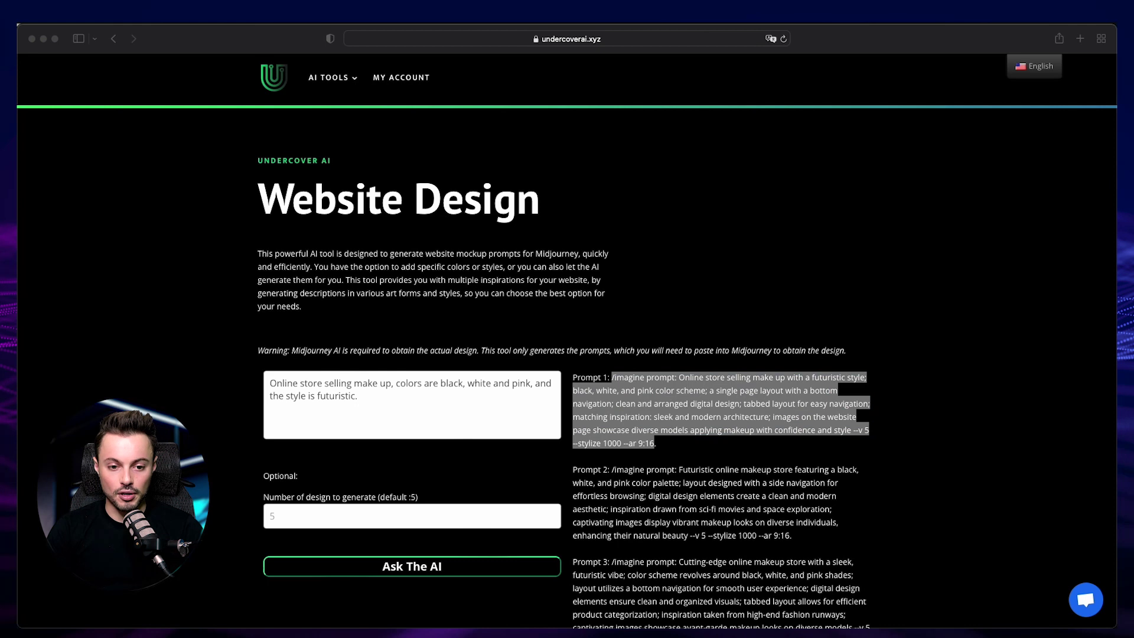
{"action": "left_click", "coordinate": [297, 385]}
{"action": "key", "text": "super+a"}
{"action": "key", "text": "BackSpace"}
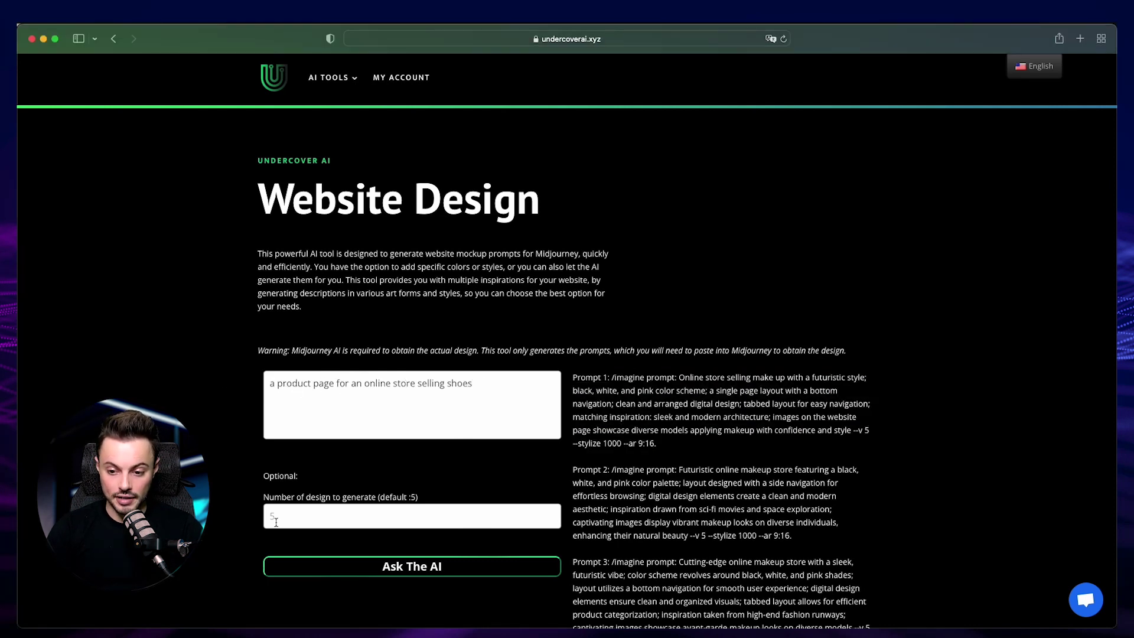
{"action": "left_click", "coordinate": [417, 570]}
Step: Copy the generated shoe product page prompt, run it with Midjourney in Discord's website-design channel, and view the resulting designs enlarged
{"action": "left_click_drag", "start_coordinate": [572, 391], "coordinate": [624, 493]}
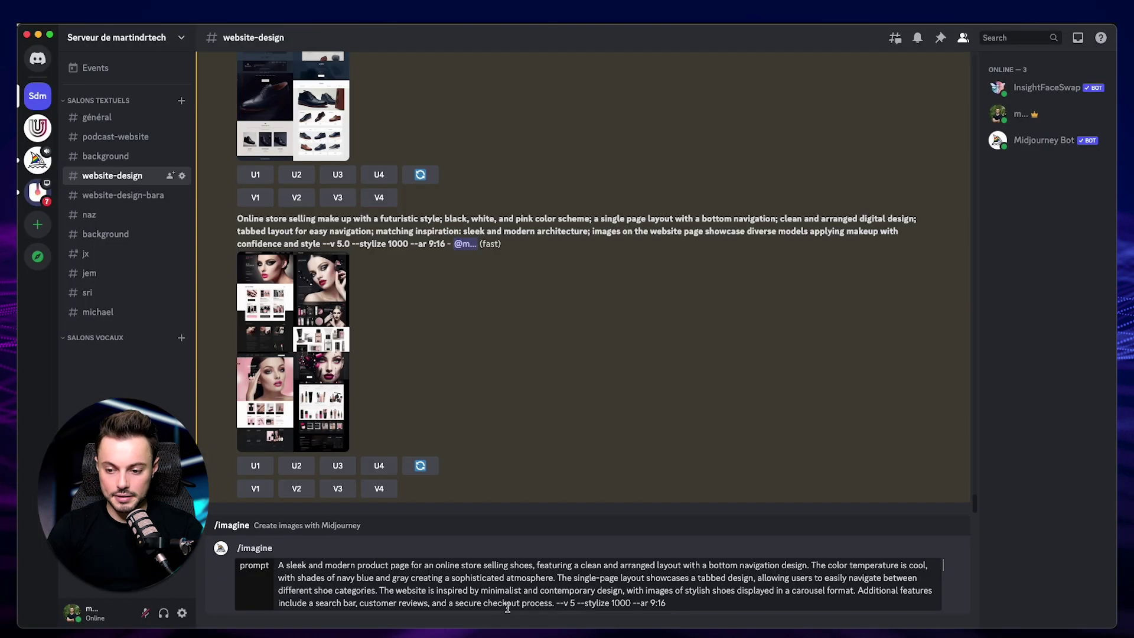
{"action": "key", "text": "Return"}
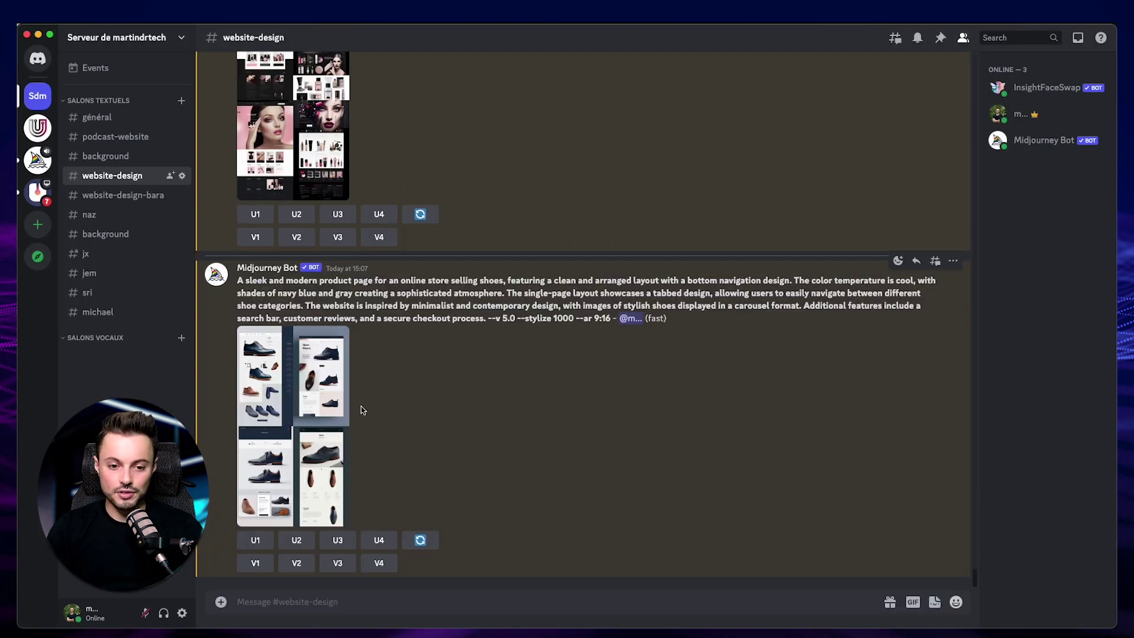
{"action": "left_click", "coordinate": [335, 410]}
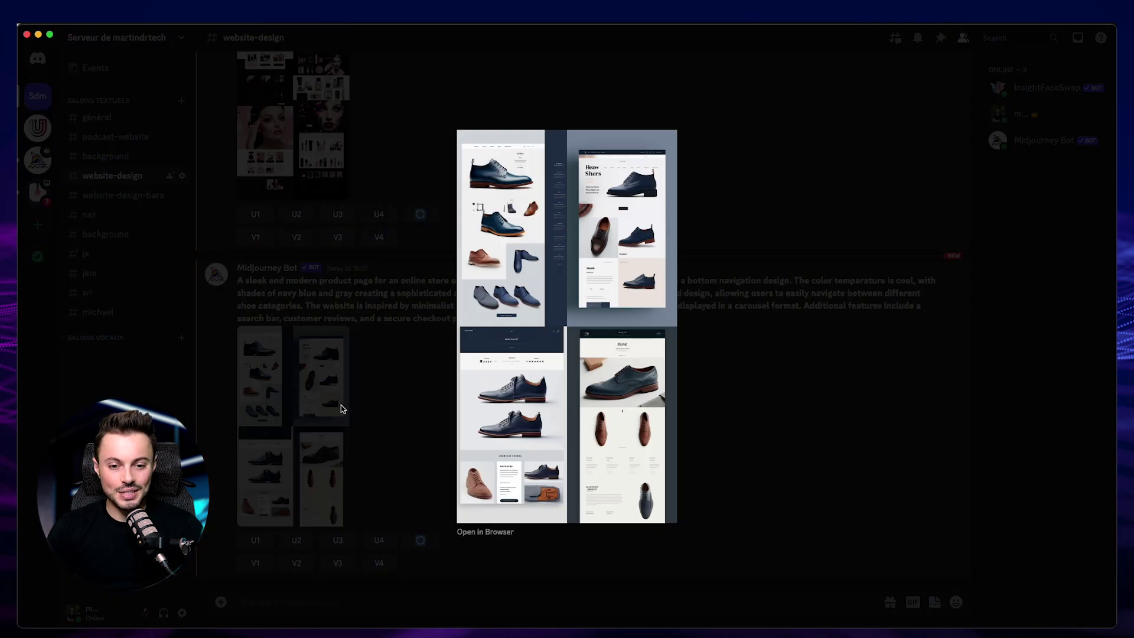